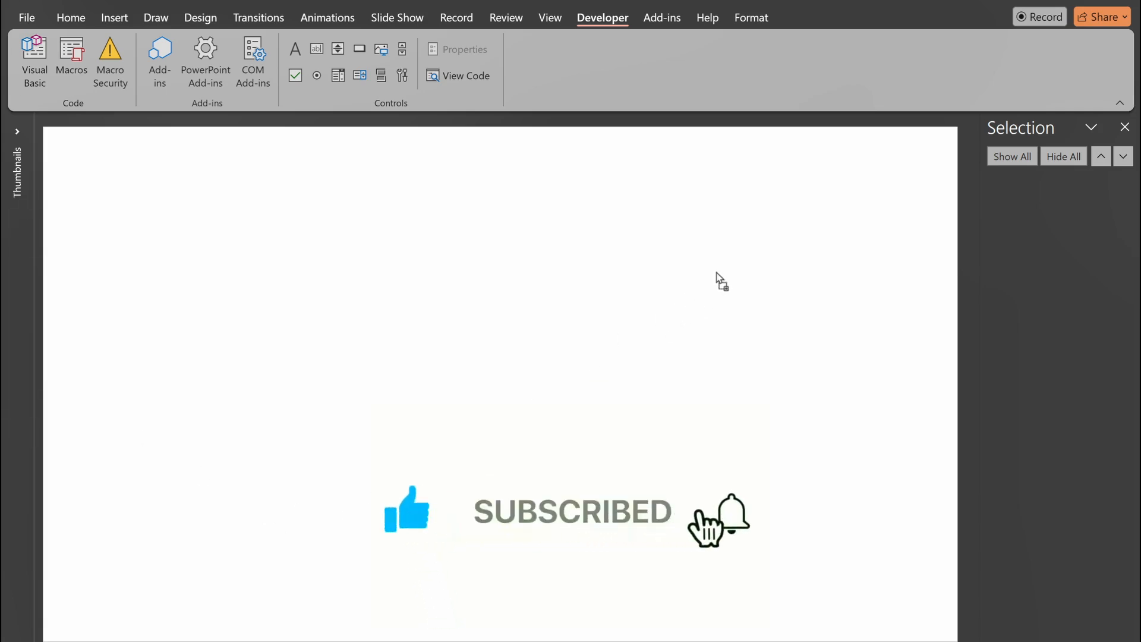
Step: Paste the cyclist picture, move it to the slide's upper right, and place the wheel image over the bike's front wheel
key(ctrl+v)
drag(517, 356, 746, 249)
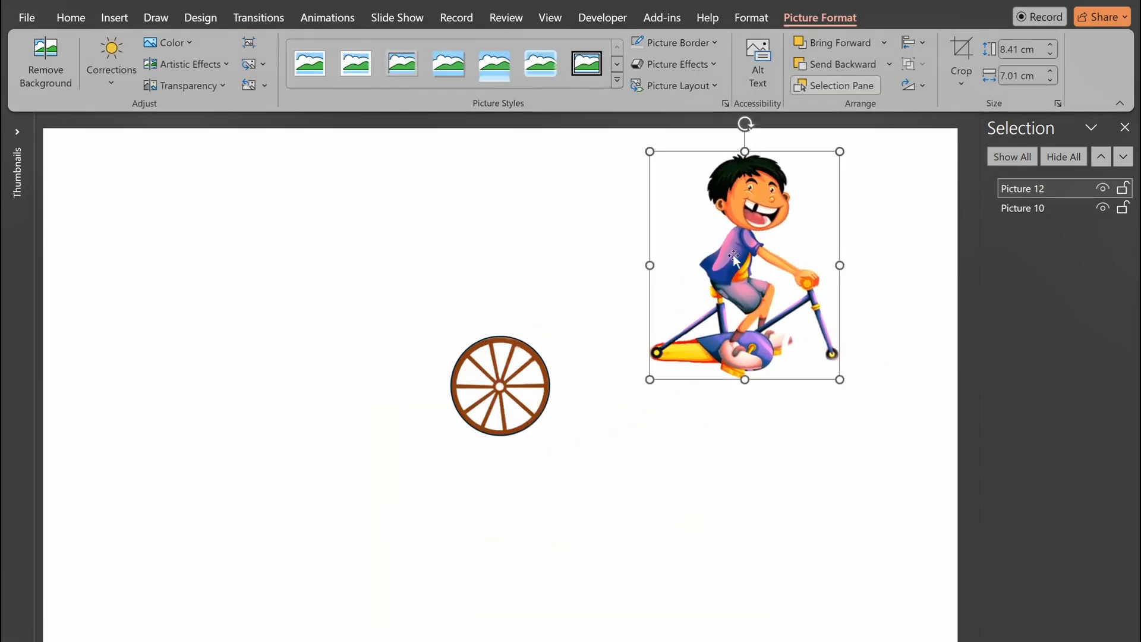
drag(533, 415, 850, 379)
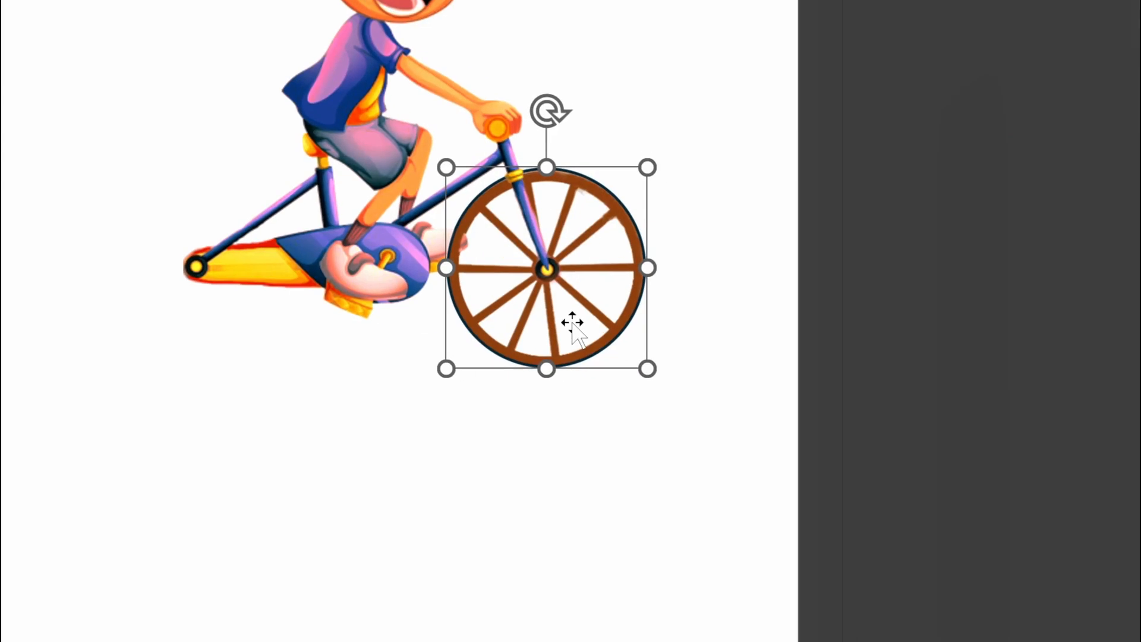
Step: Duplicate the wheel onto the bike's rear wheel and send the copy one layer backward
drag(579, 336, 244, 336)
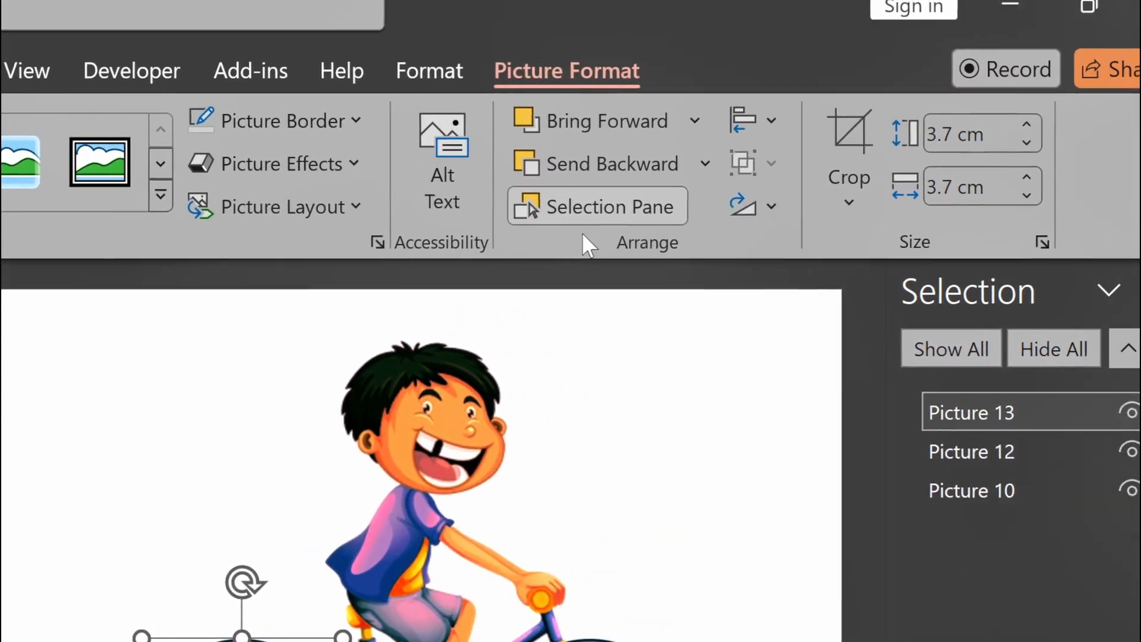
click(562, 160)
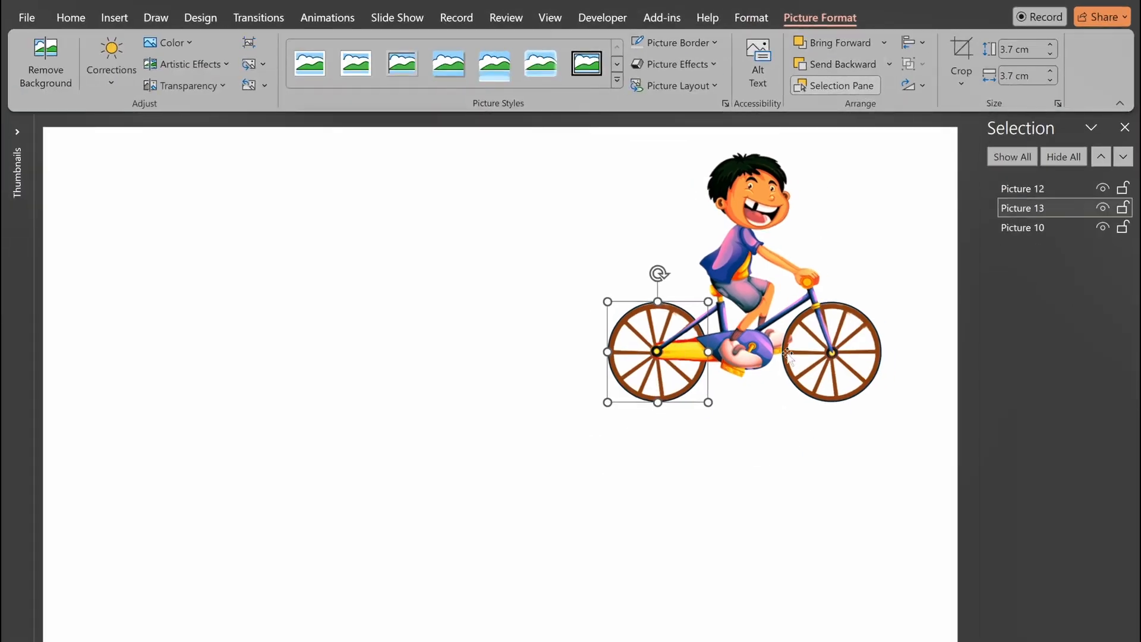
Step: Rename the front wheel picture as FWheel in the selection list
click(866, 336)
double_click(1030, 232)
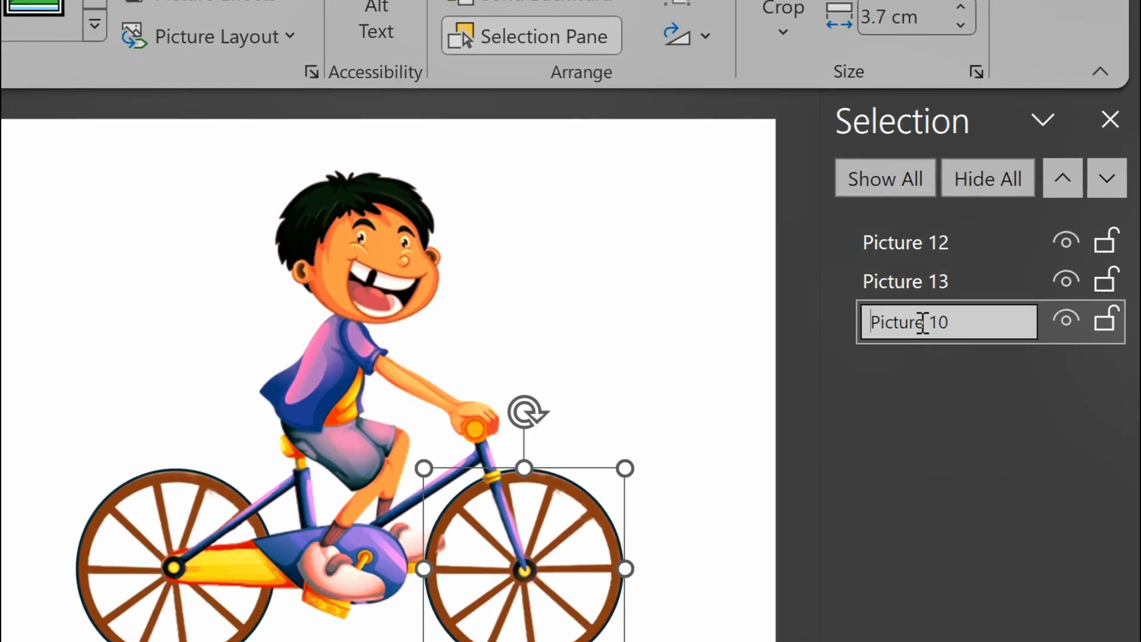
key(ctrl+a)
text(F)
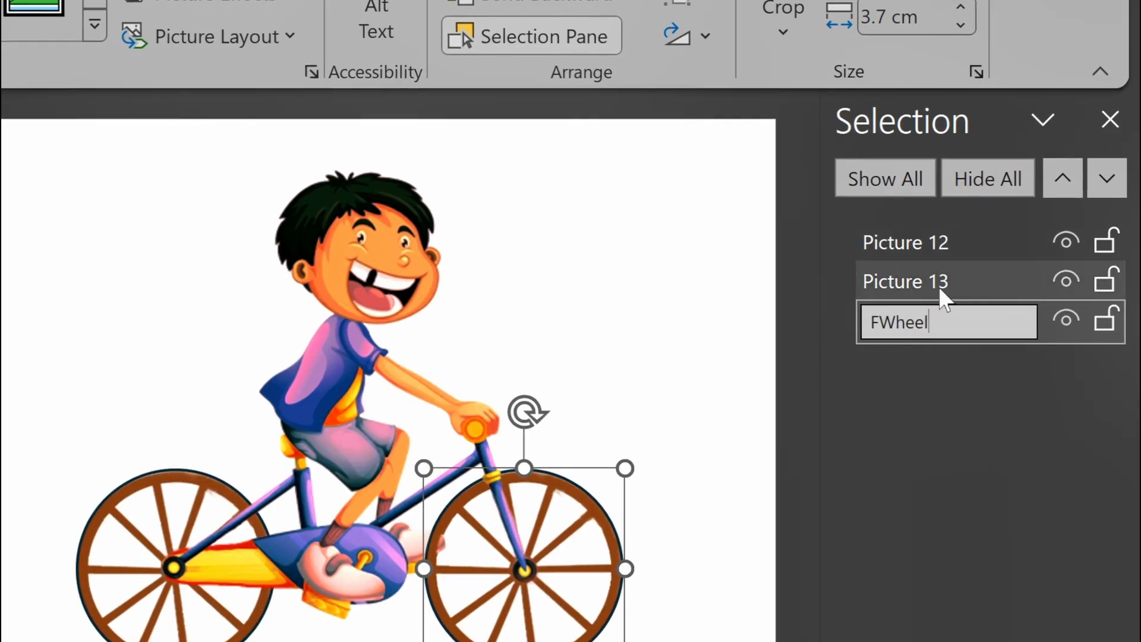
Step: Rename the rear wheel picture as RWheel
click(198, 498)
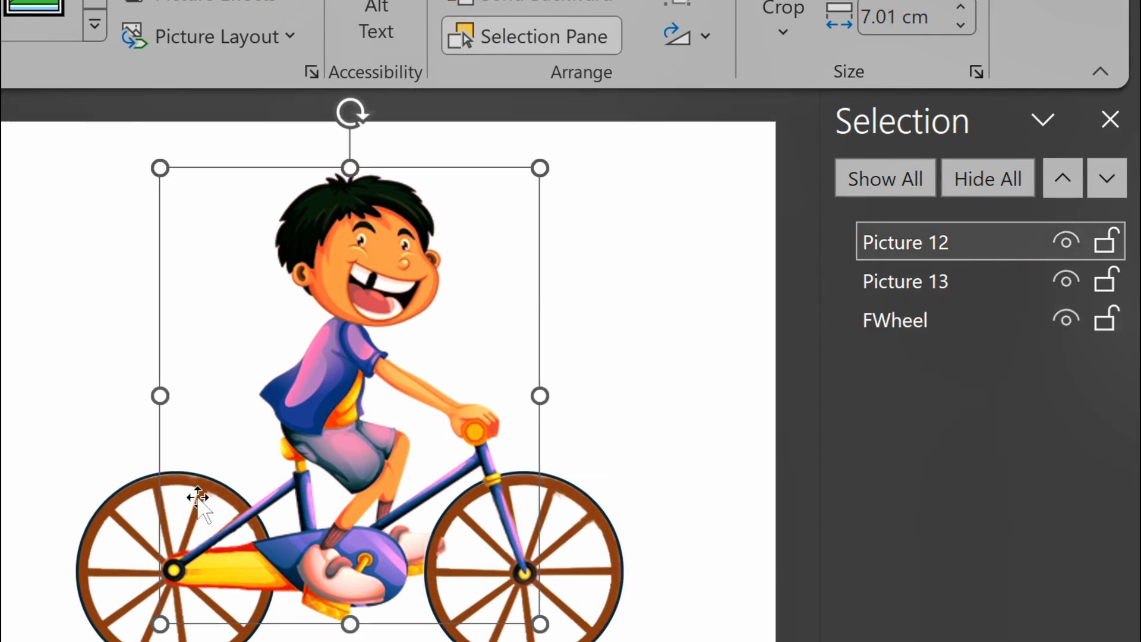
click(115, 537)
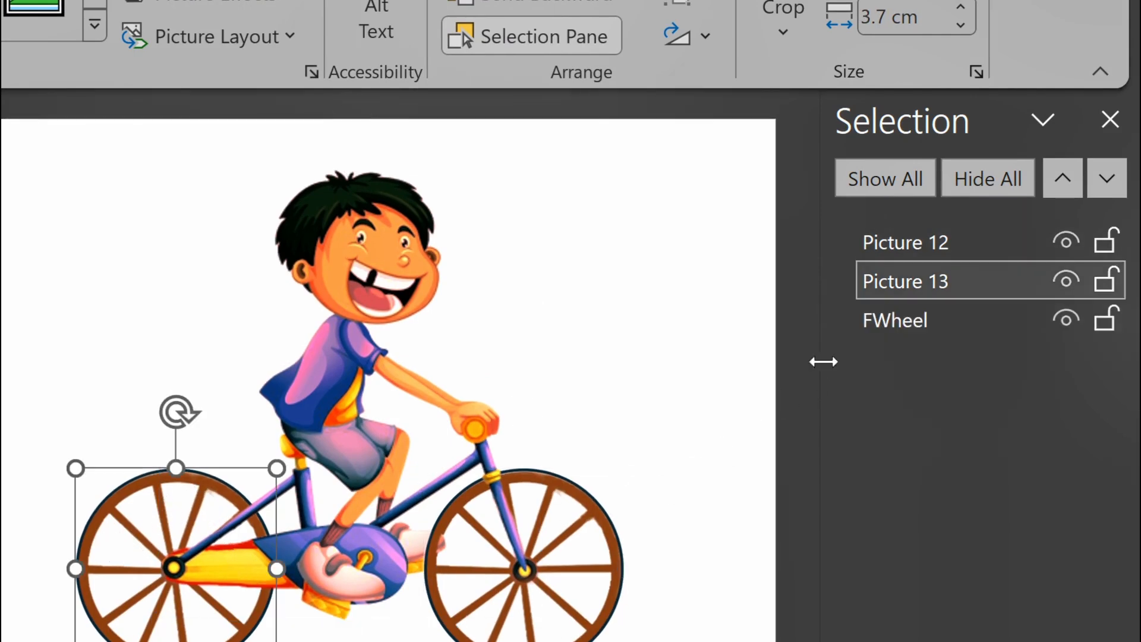
click(903, 282)
key(ctrl+a)
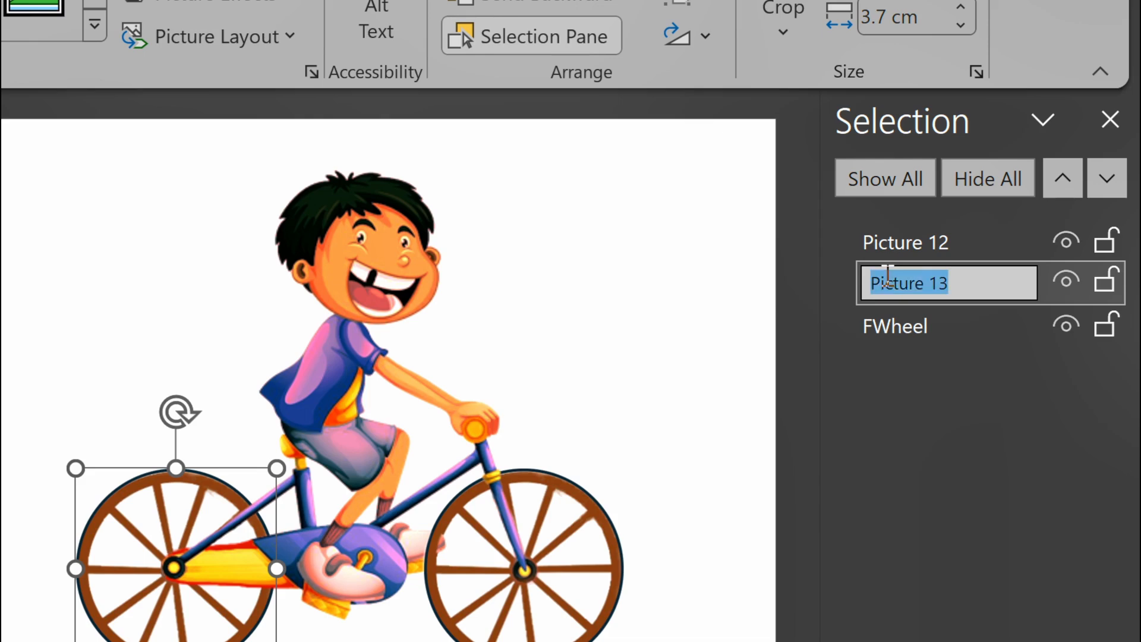
text(RWheel)
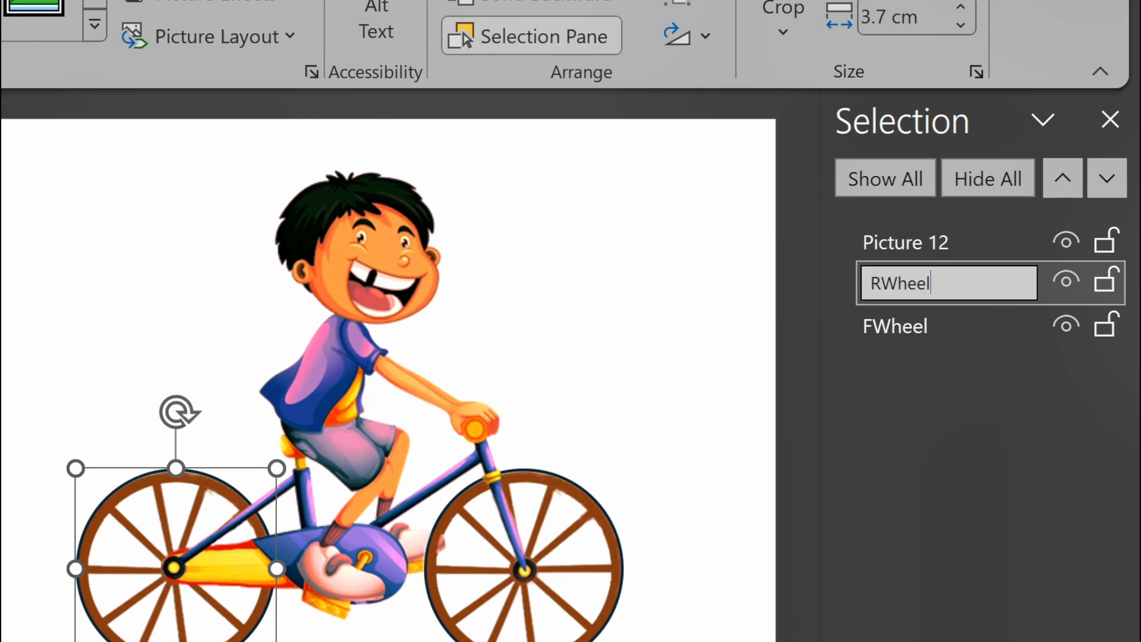
key(Return)
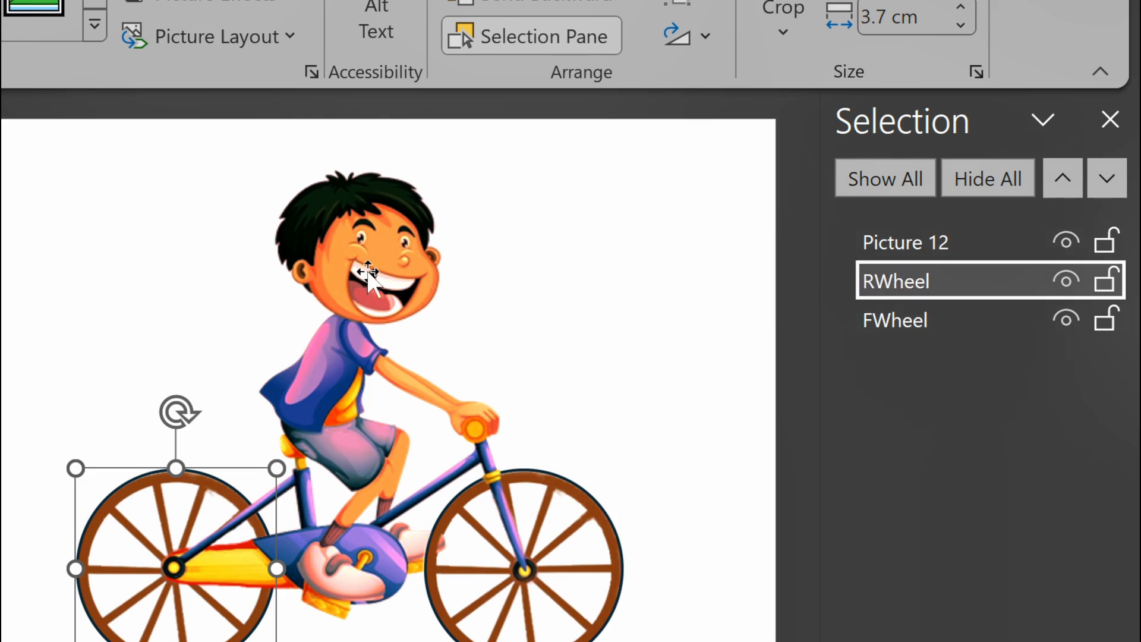
Step: Rename the cyclist picture as bike
click(872, 249)
click(916, 249)
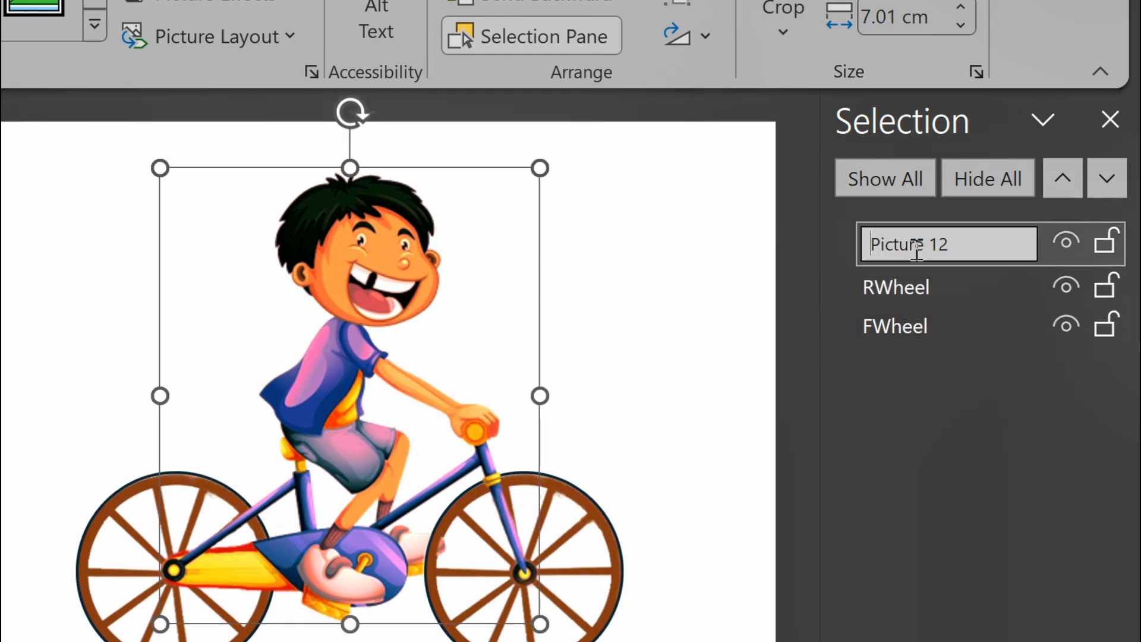
key(ctrl+a)
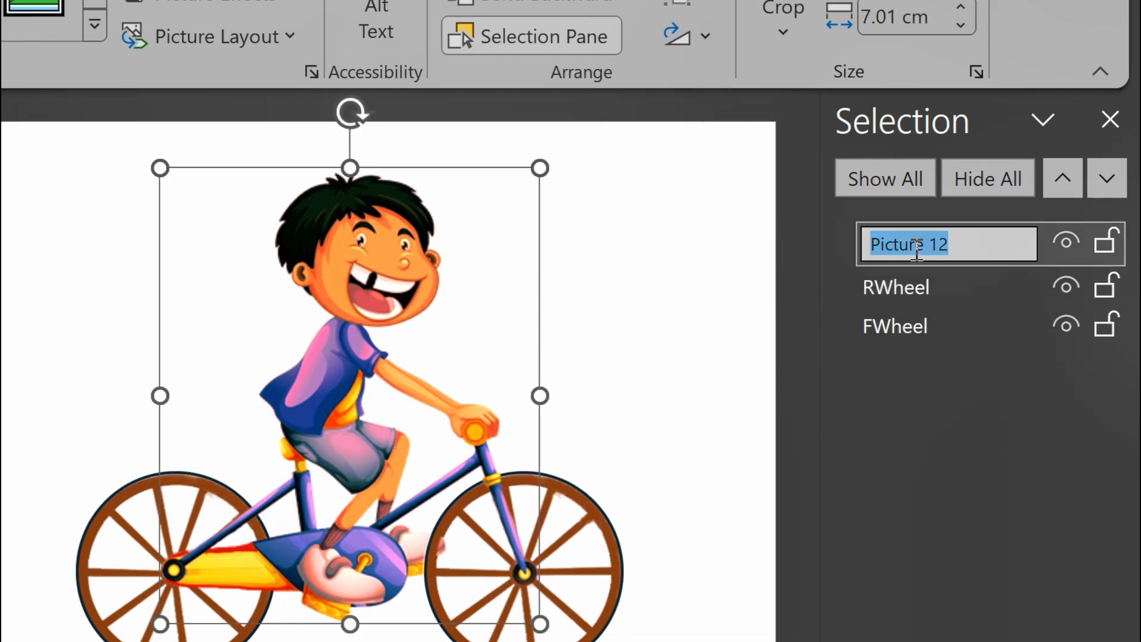
text(bike)
key(Return)
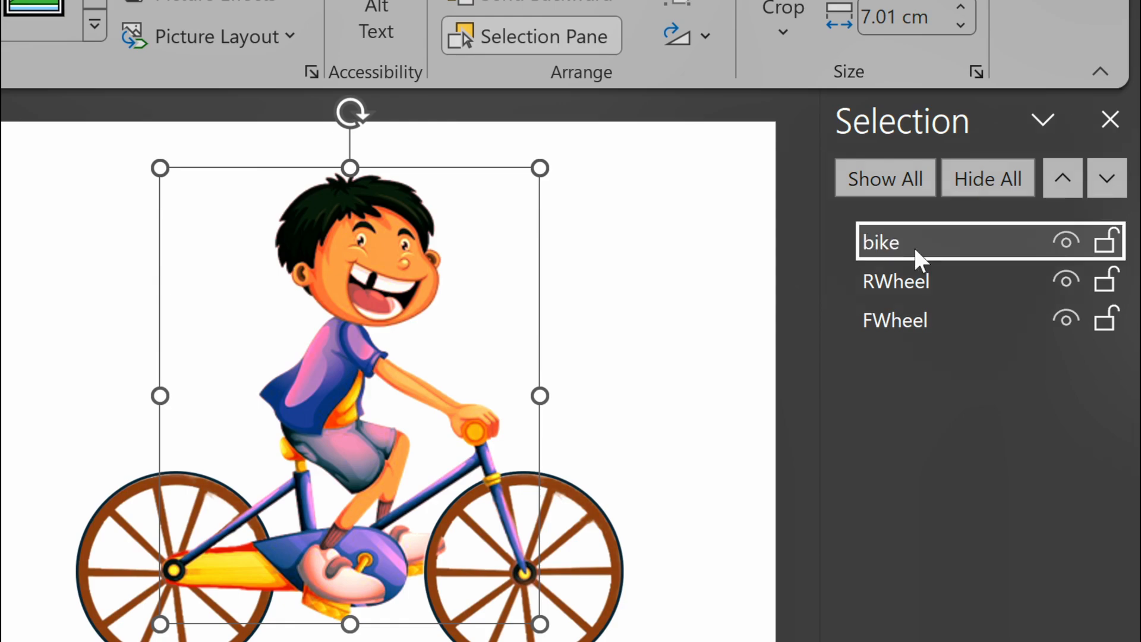
click(915, 249)
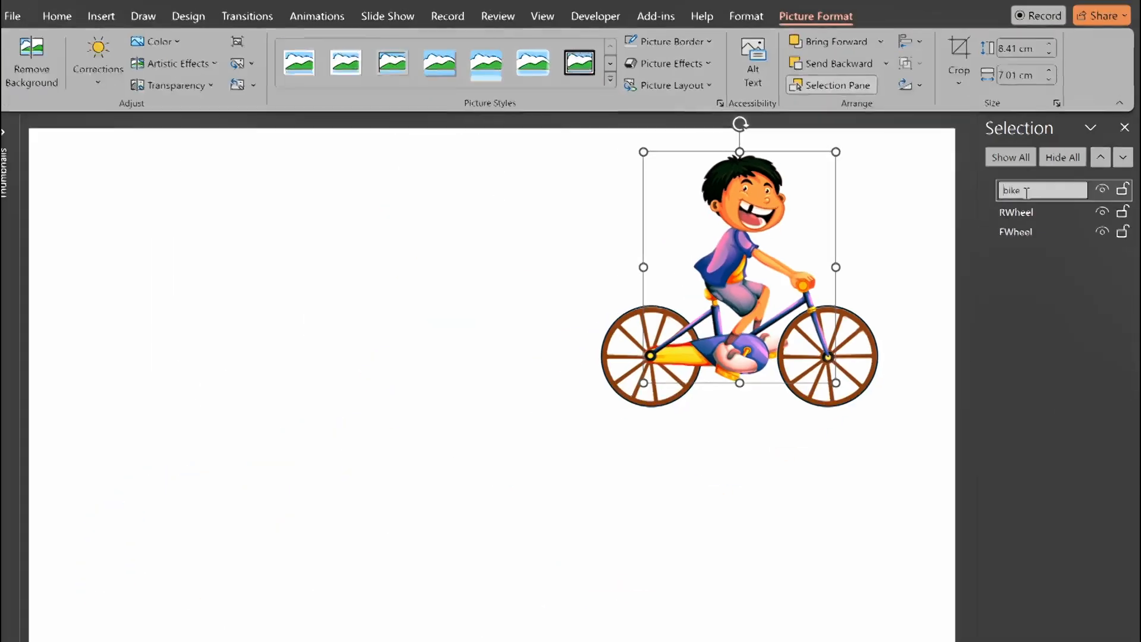
Step: Select the bike and both wheels together and move them just off the slide's left edge
drag(512, 463, 933, 249)
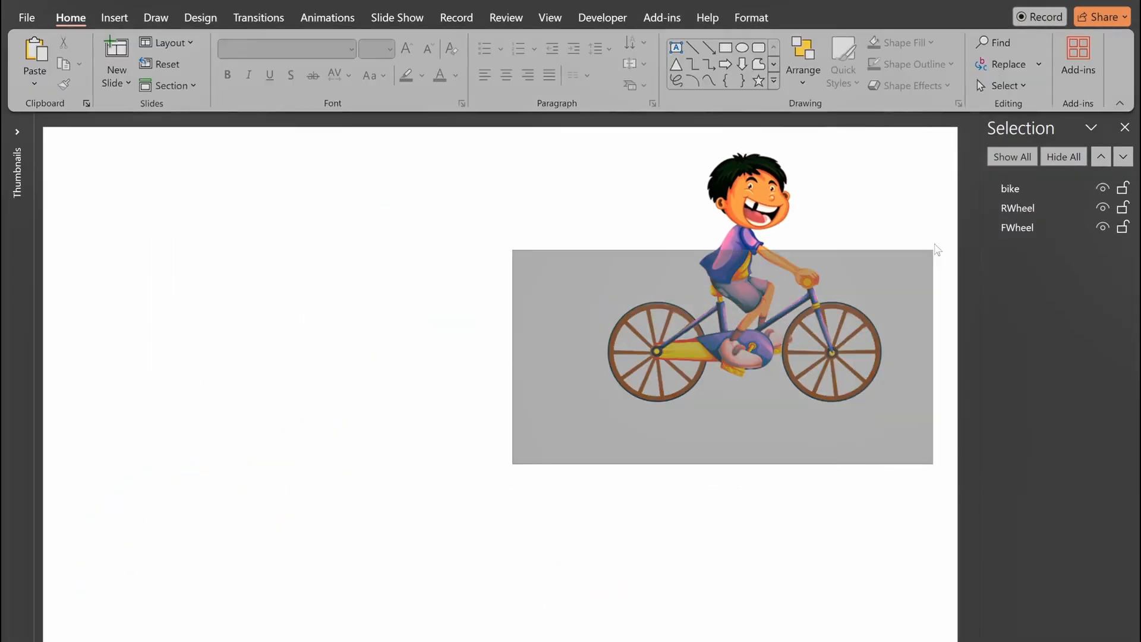
ctrl+scroll(443, 410, down, 2)
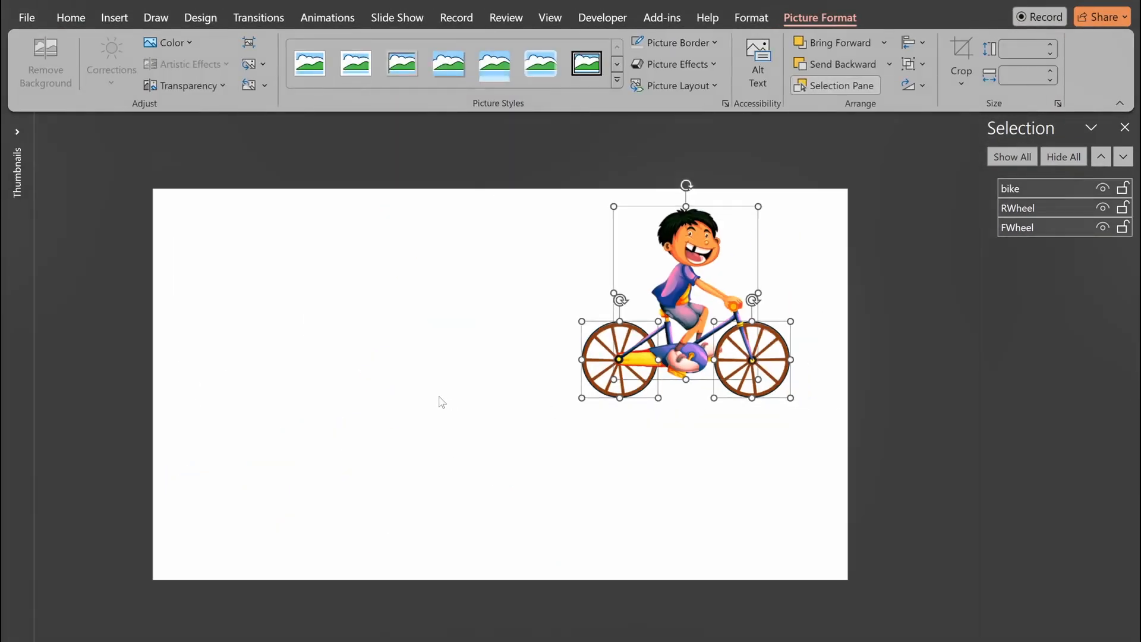
drag(672, 273, 30, 442)
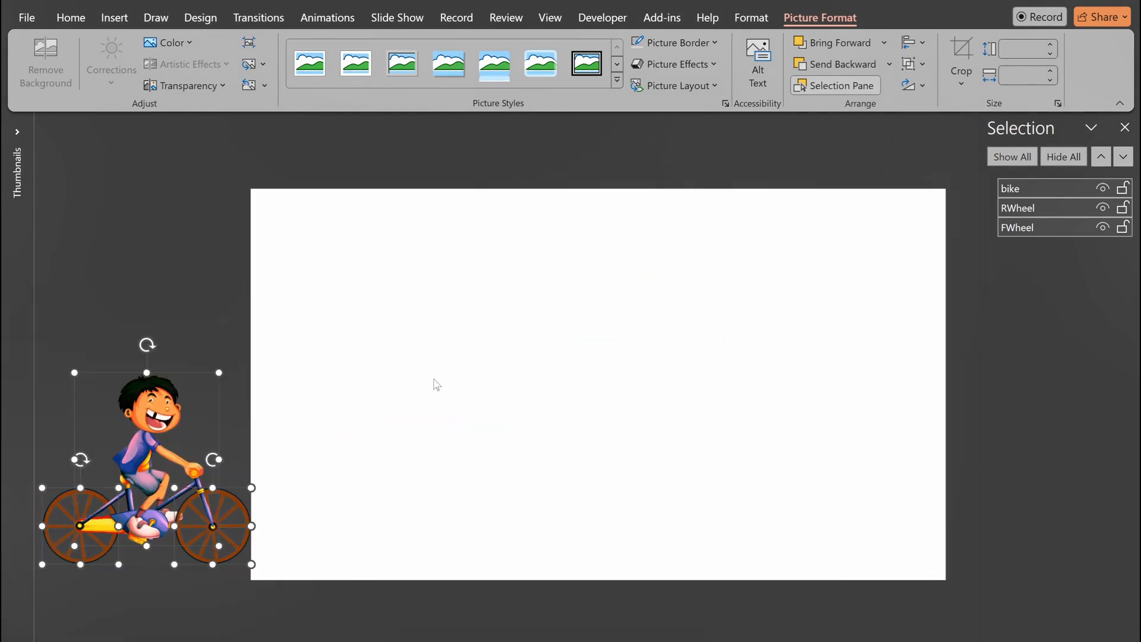
click(408, 390)
ctrl+scroll(540, 325, up, 1)
ctrl+scroll(542, 331, up, 1)
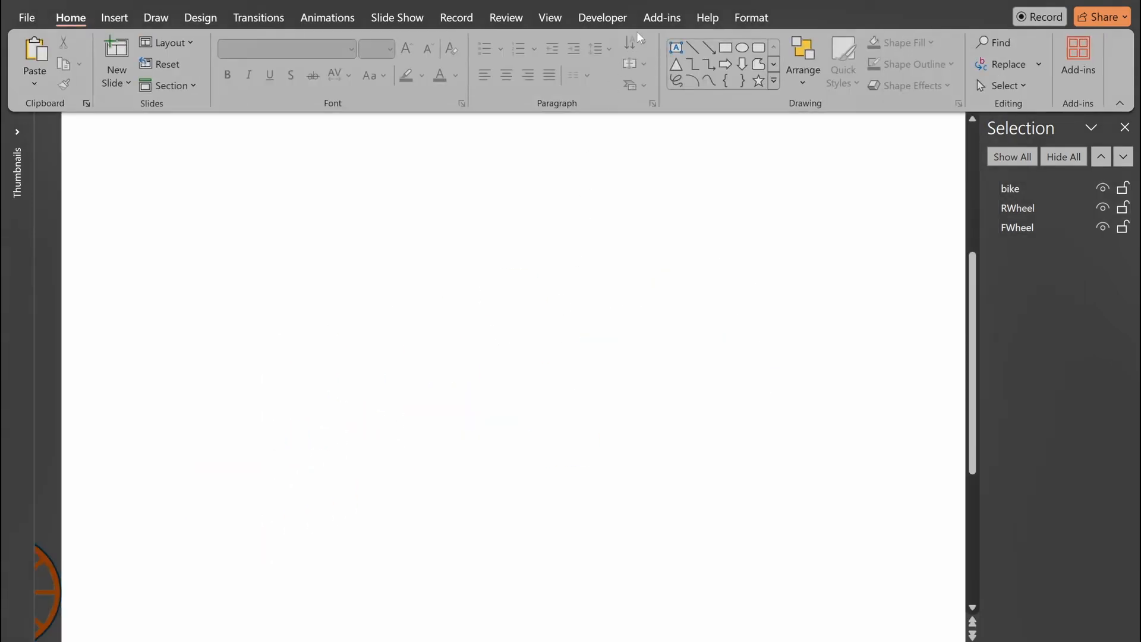
Step: Open the VBA code view for the presentation's macros
click(588, 19)
click(448, 78)
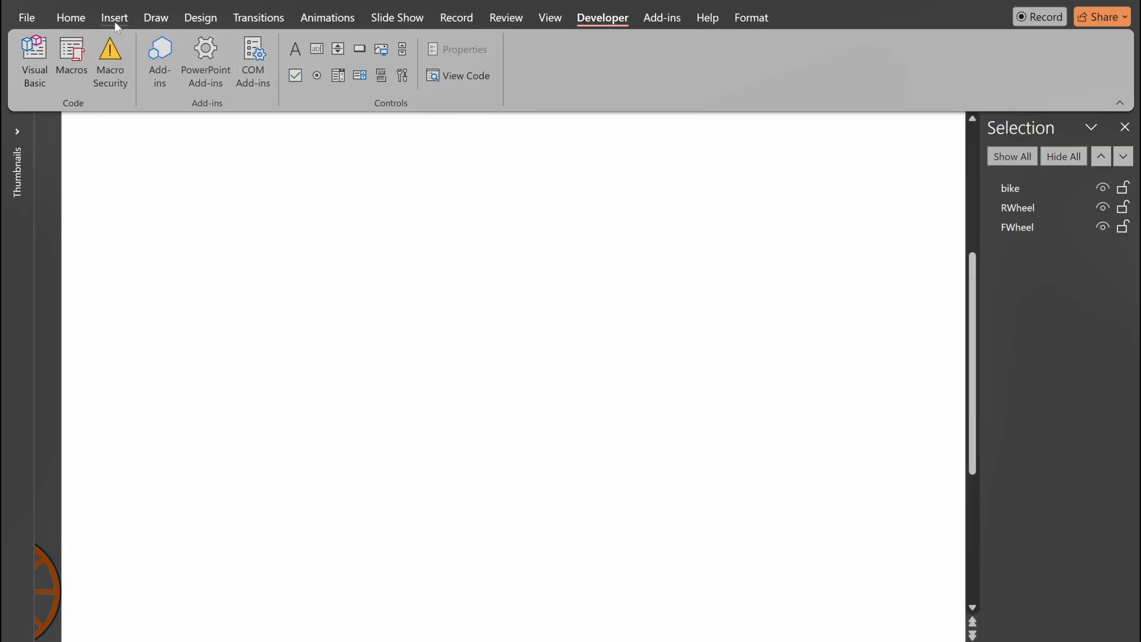
Step: Draw a rectangle near the top of the slide and give it a bevel shape effect
click(114, 17)
click(327, 60)
click(321, 168)
mouse_move(329, 200)
mouse_down()
mouse_move(416, 248)
mouse_move(496, 253)
mouse_up()
click(478, 86)
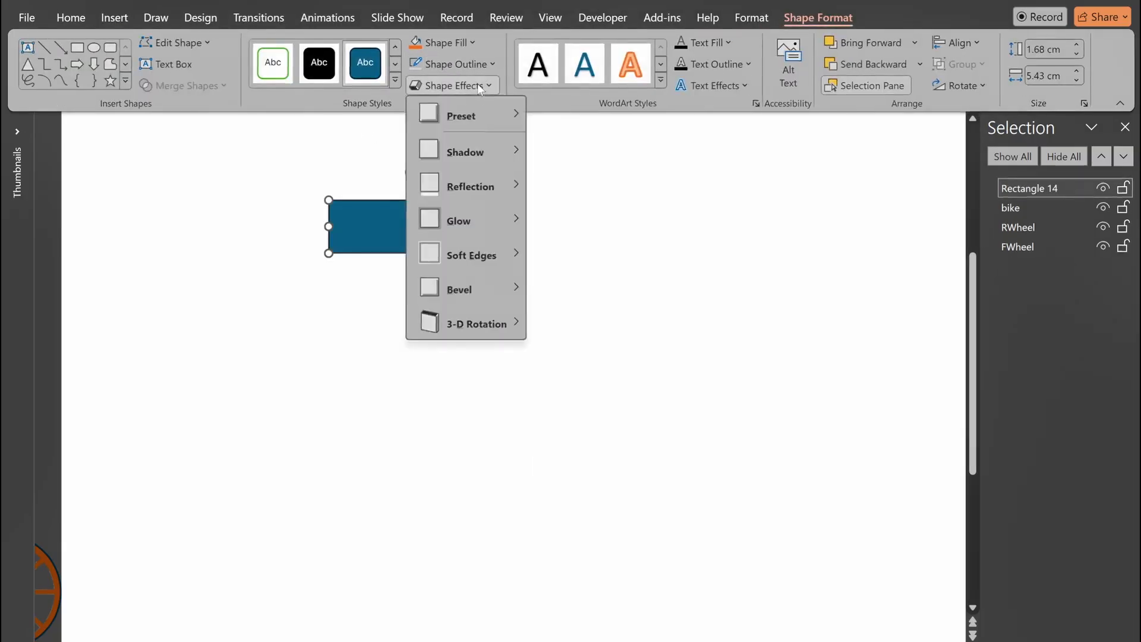
mouse_move(463, 287)
click(549, 398)
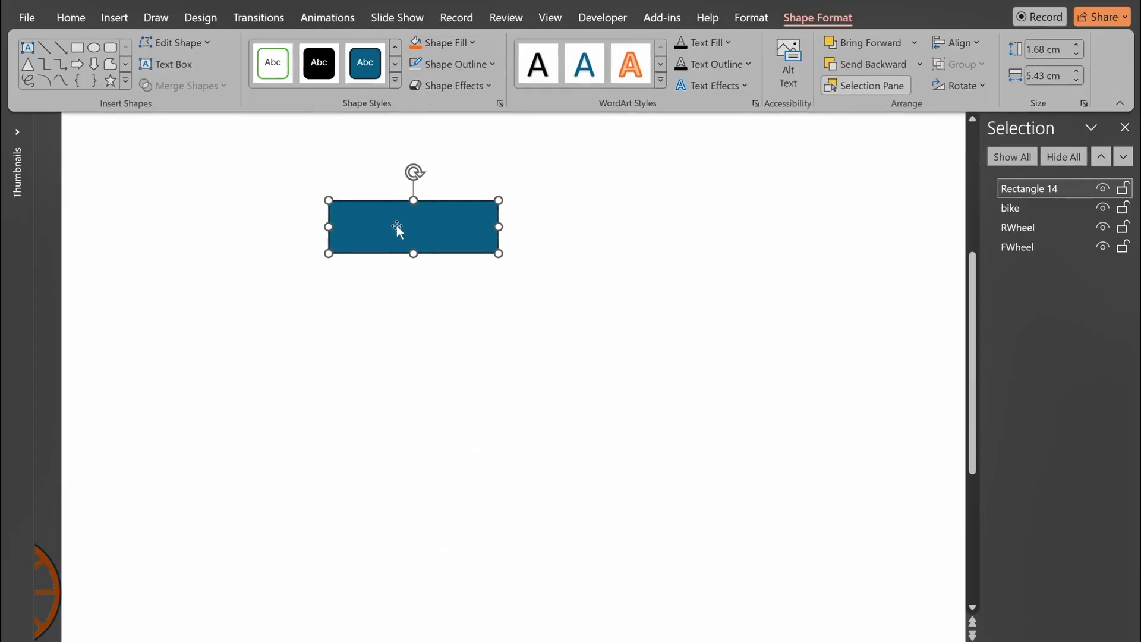
Step: Label the rectangle "Start Anim"
text(Start Anim)
click(395, 285)
click(393, 237)
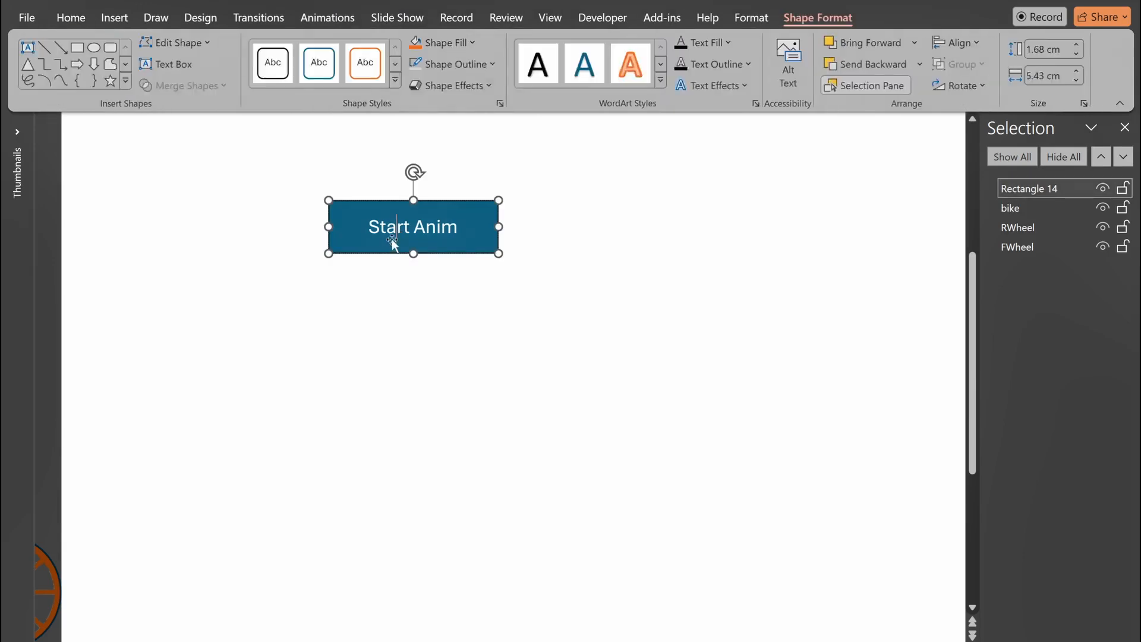
click(387, 316)
Step: Duplicate the button to its right and change the copy's text to "Stop Anim"
click(419, 249)
drag(418, 250, 599, 255)
double_click(588, 232)
text(Stop Anim)
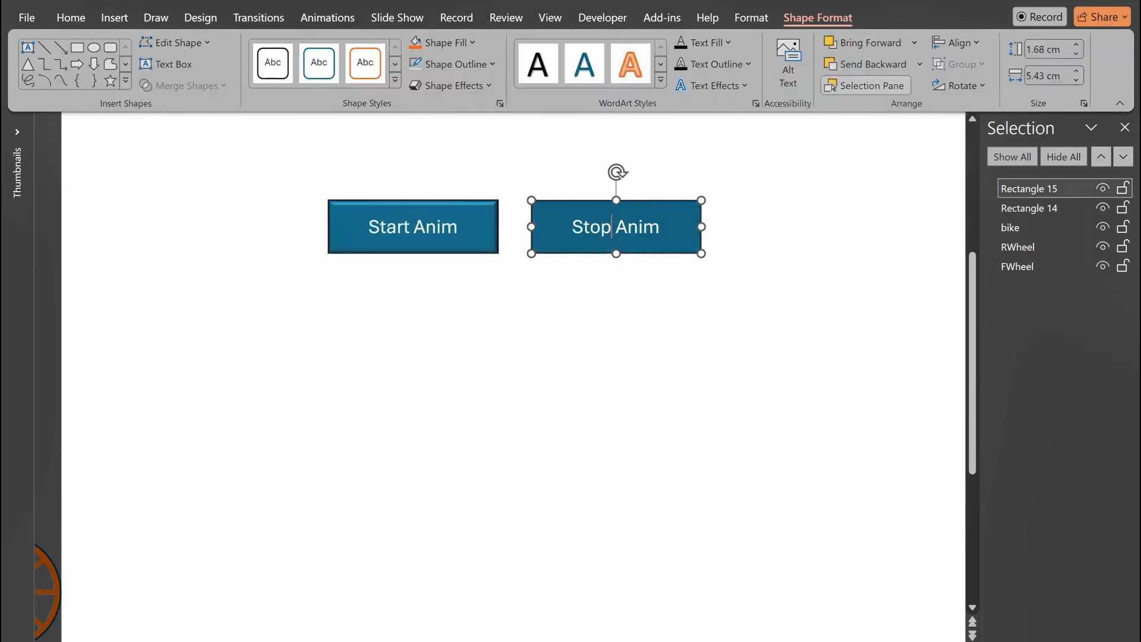
click(433, 316)
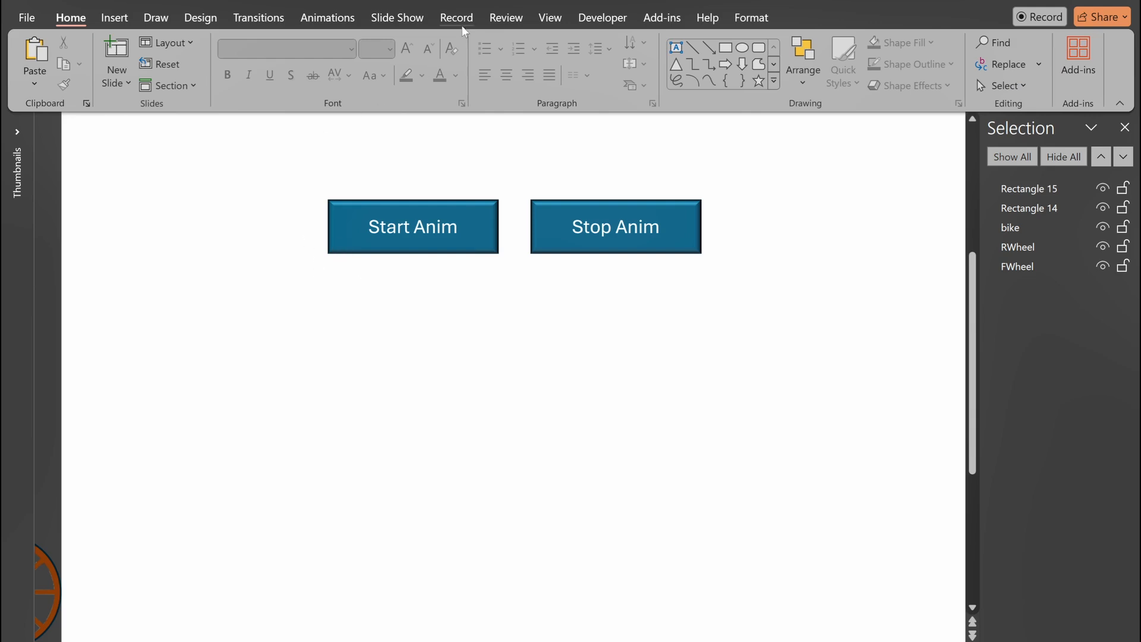
Step: Open the VBA code view again
click(606, 20)
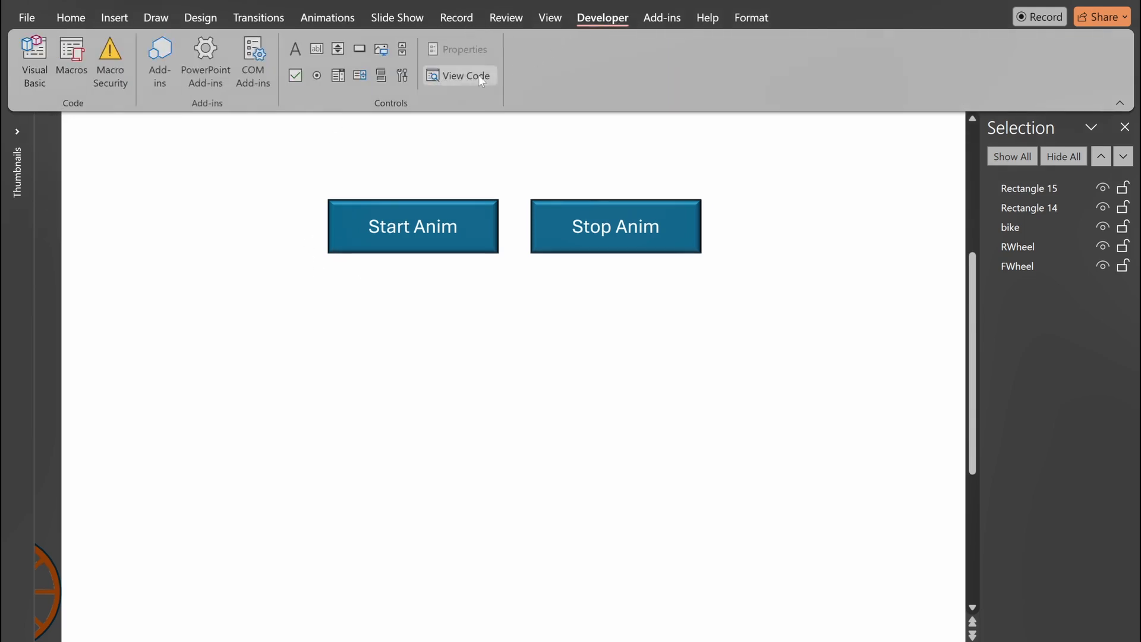
click(474, 82)
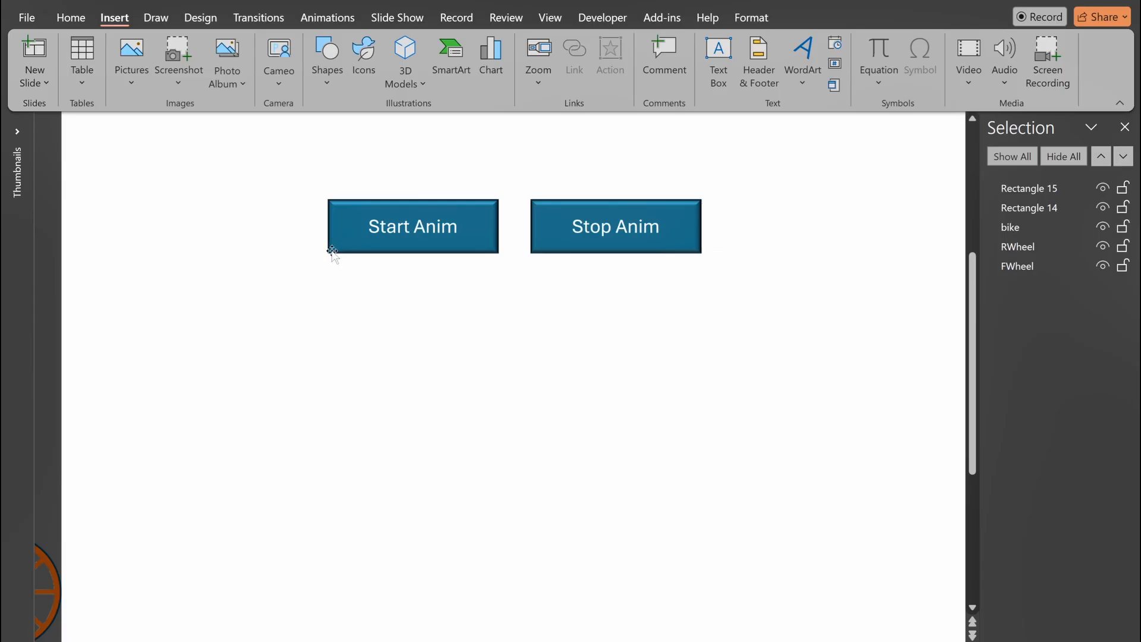
Step: Set the Start Anim button's click action to run the startAnimation macro
click(331, 252)
key(F2)
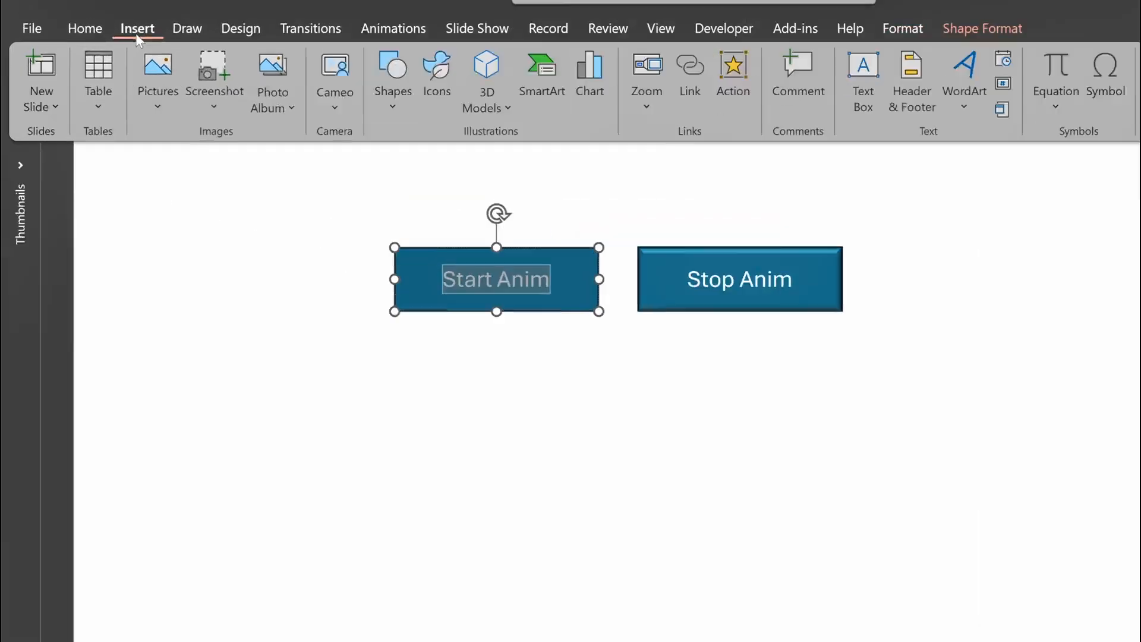
click(570, 137)
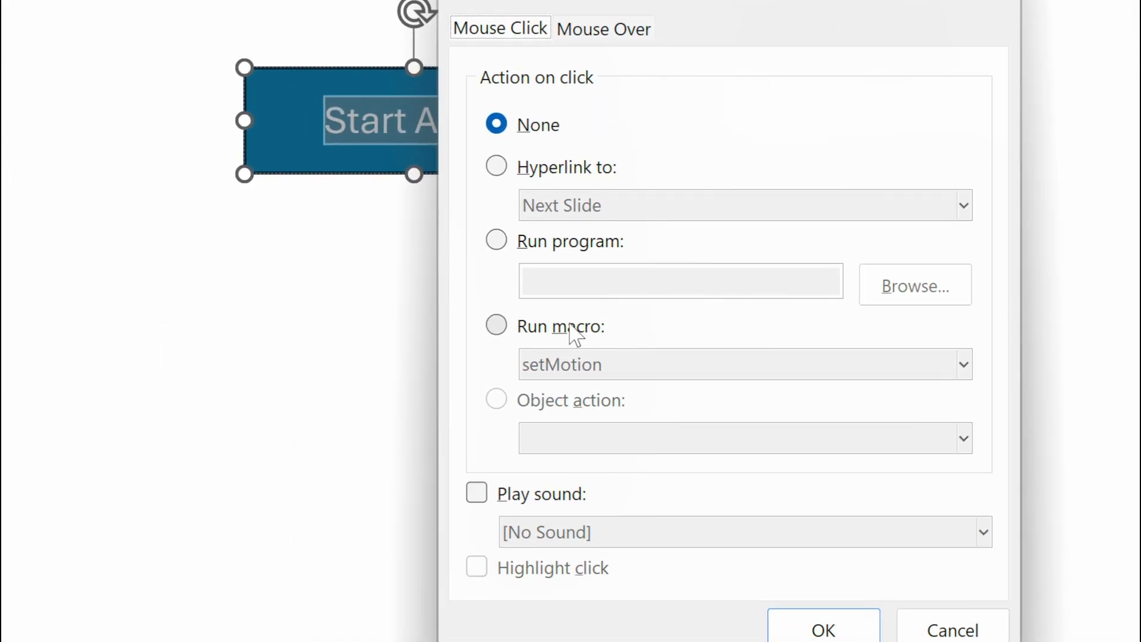
click(250, 641)
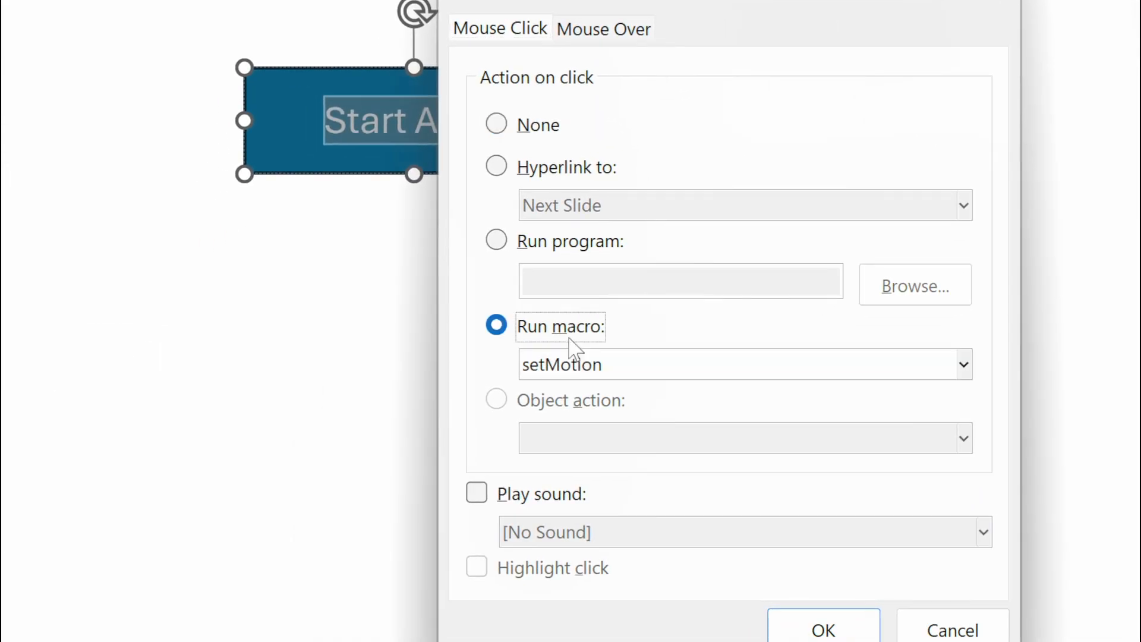
click(574, 368)
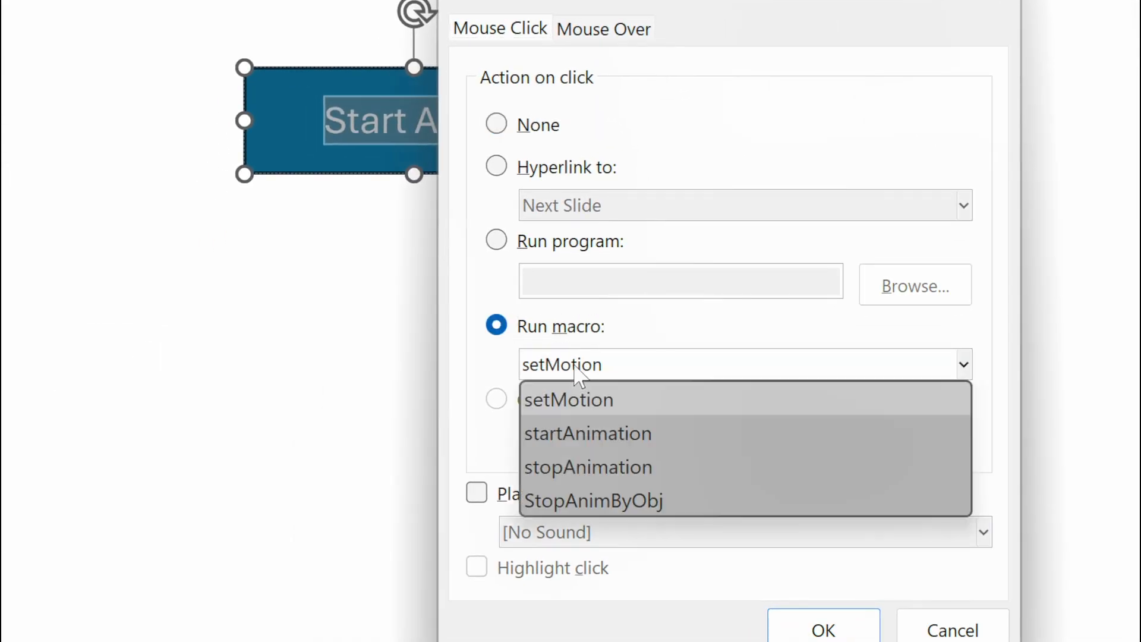
click(575, 441)
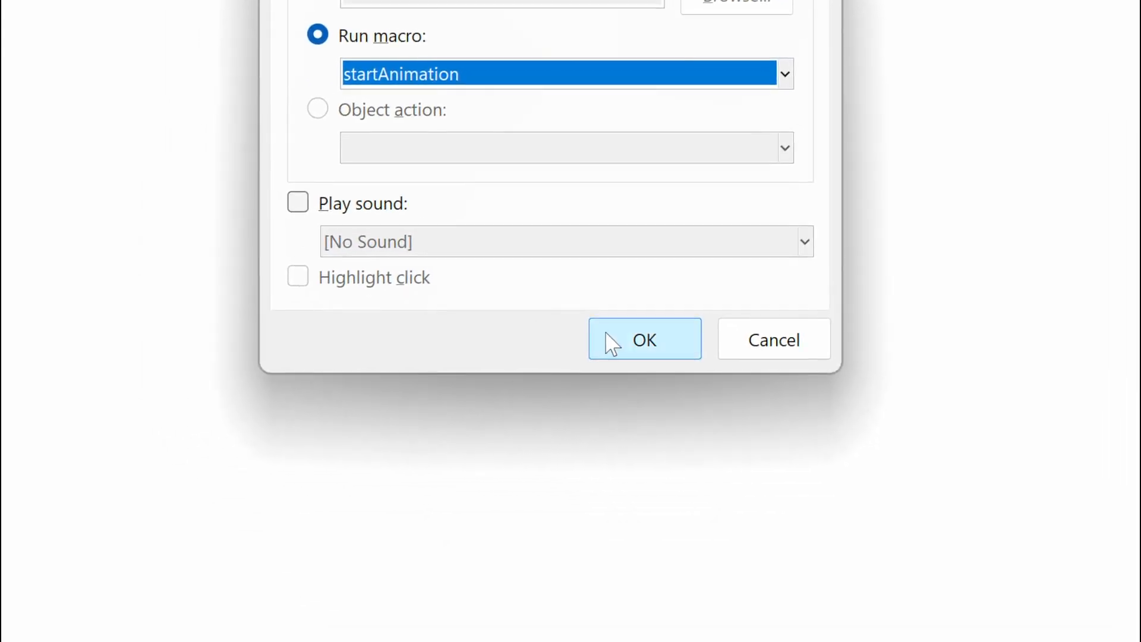
click(612, 344)
click(547, 240)
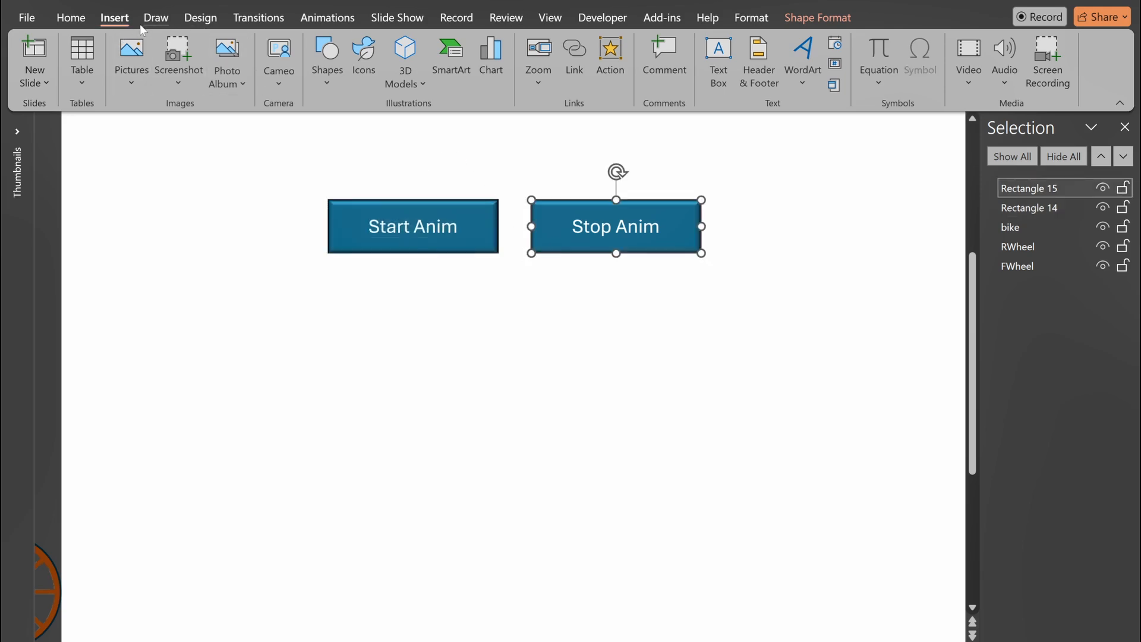
Step: Set the Stop Anim button's click action to run the stopAnimation macro
click(619, 75)
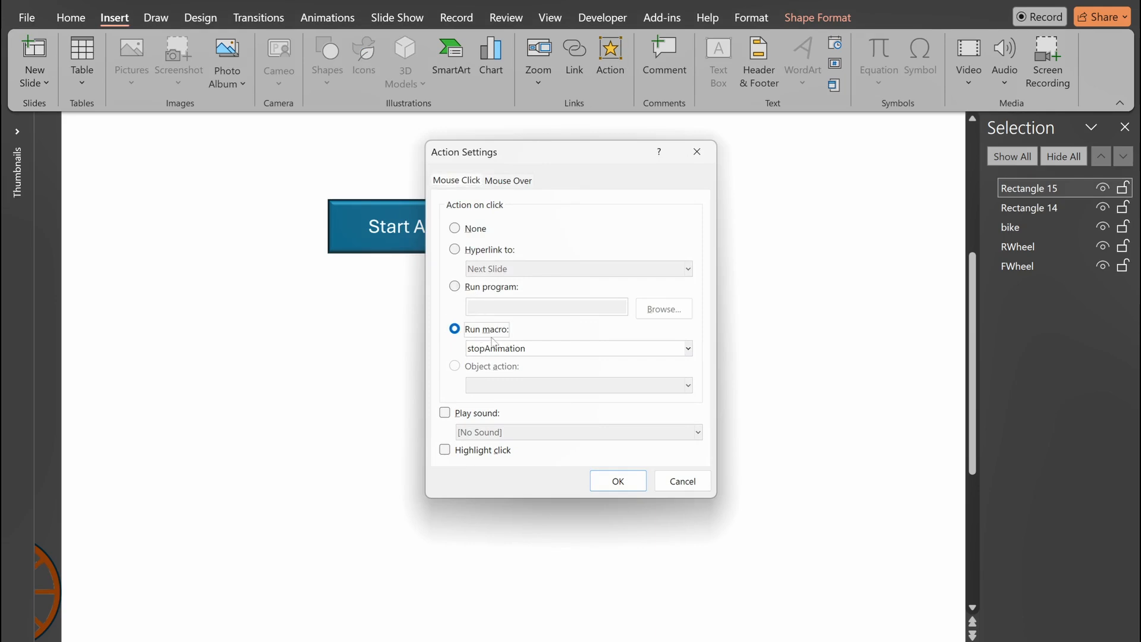
click(618, 481)
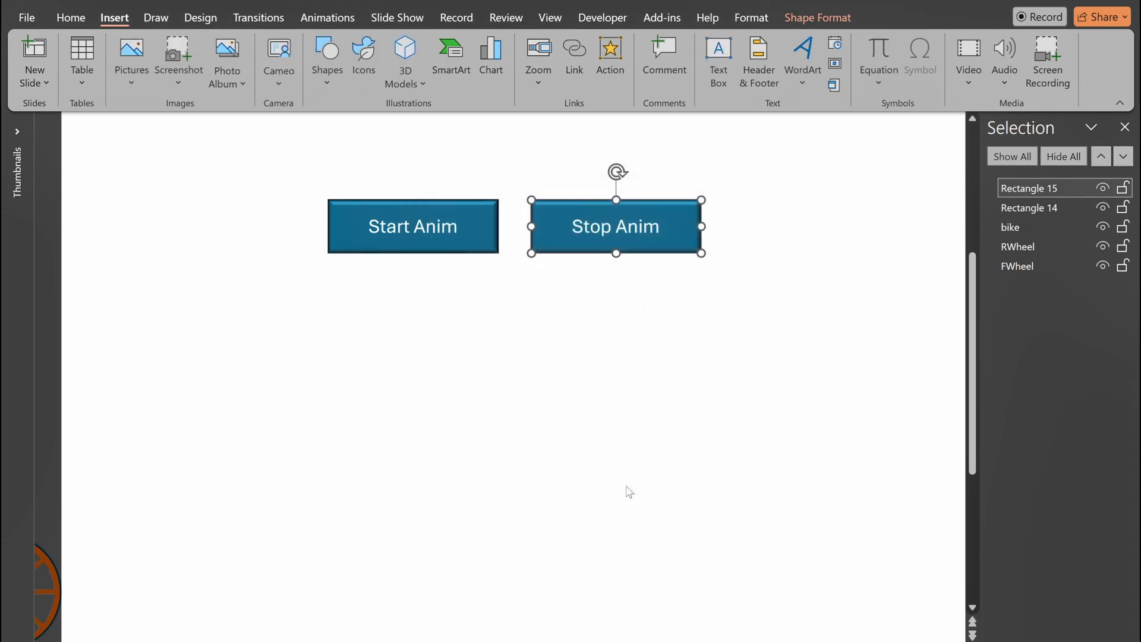
click(515, 371)
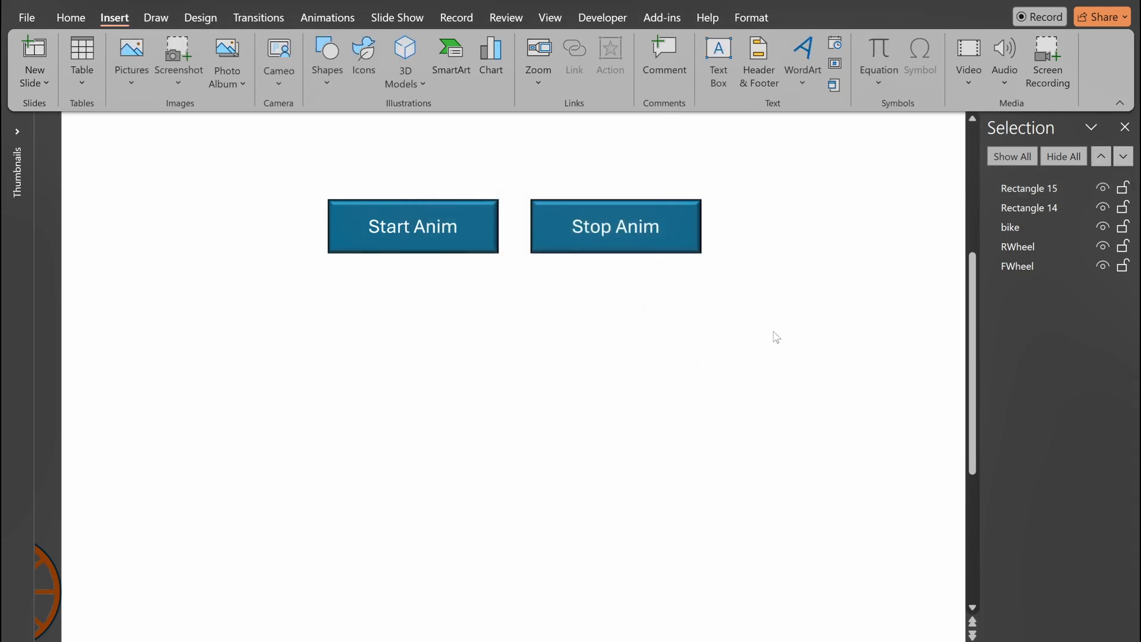
Step: Start the slide show and test the Start Anim and Stop Anim buttons on the moving cyclist
key(F5)
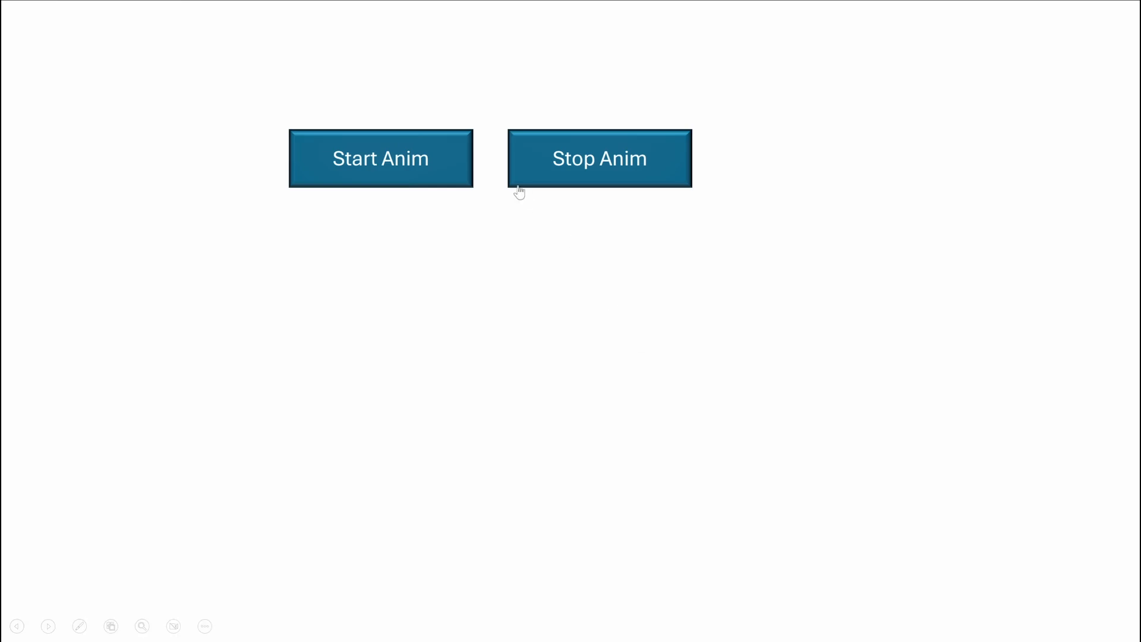
click(455, 178)
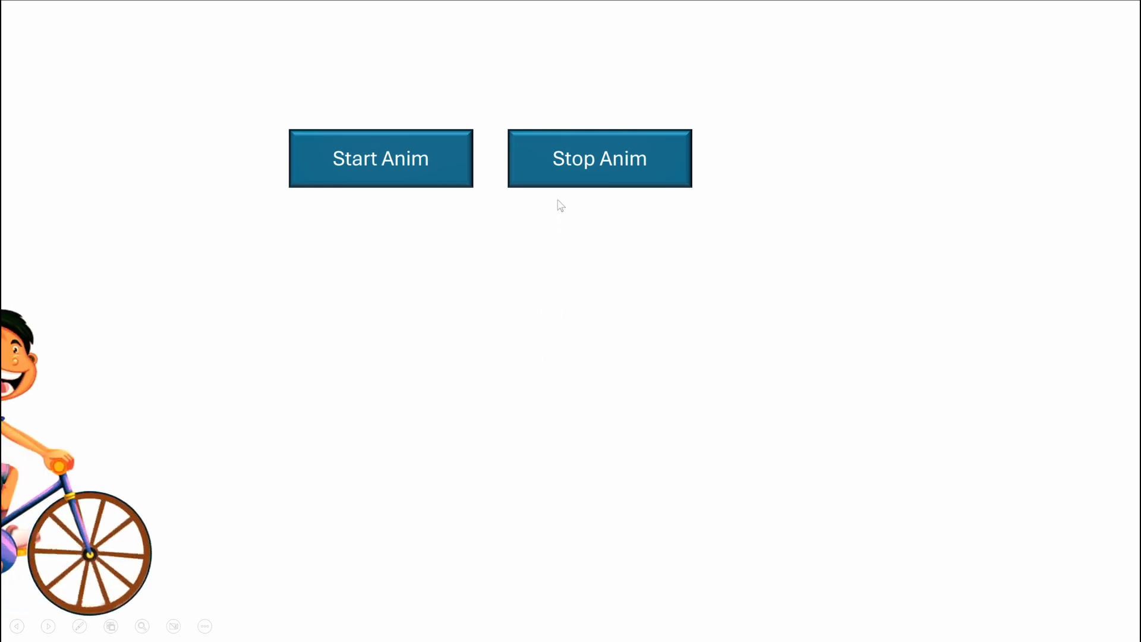
click(556, 178)
click(448, 180)
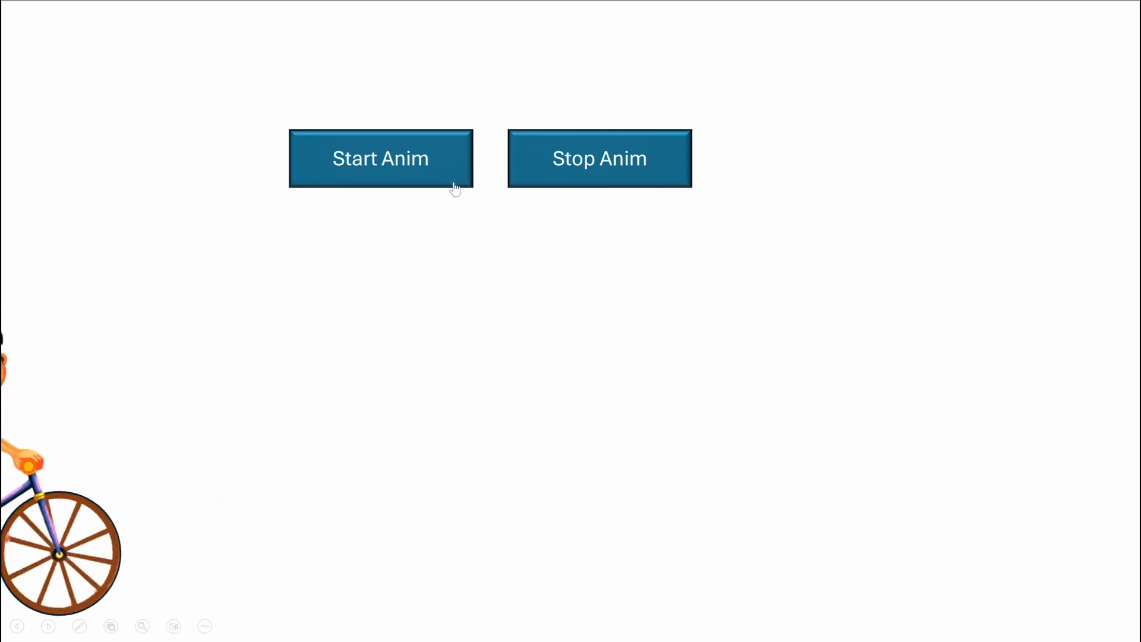
click(538, 184)
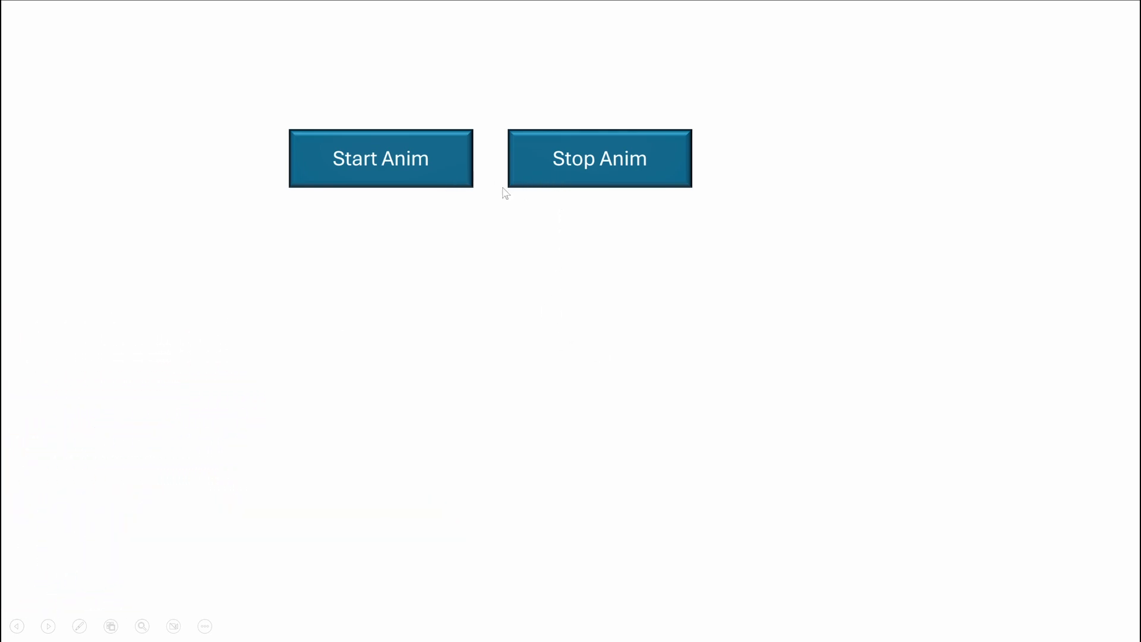
Step: Start the cyclist animation on the finished landscape slide with its Start Anim button
click(454, 190)
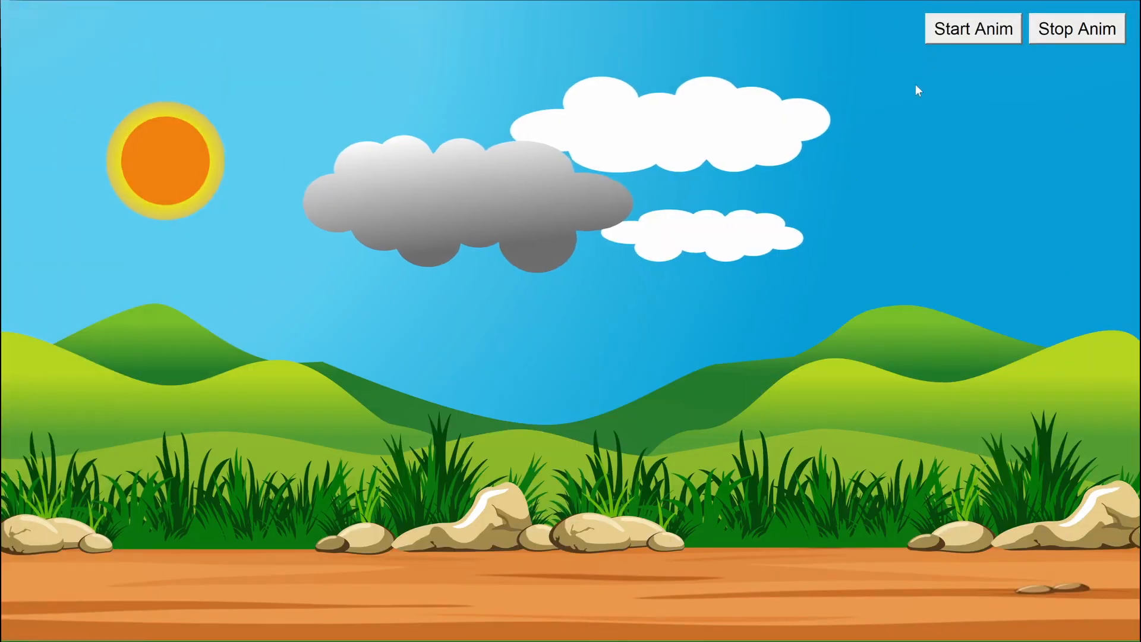
click(973, 39)
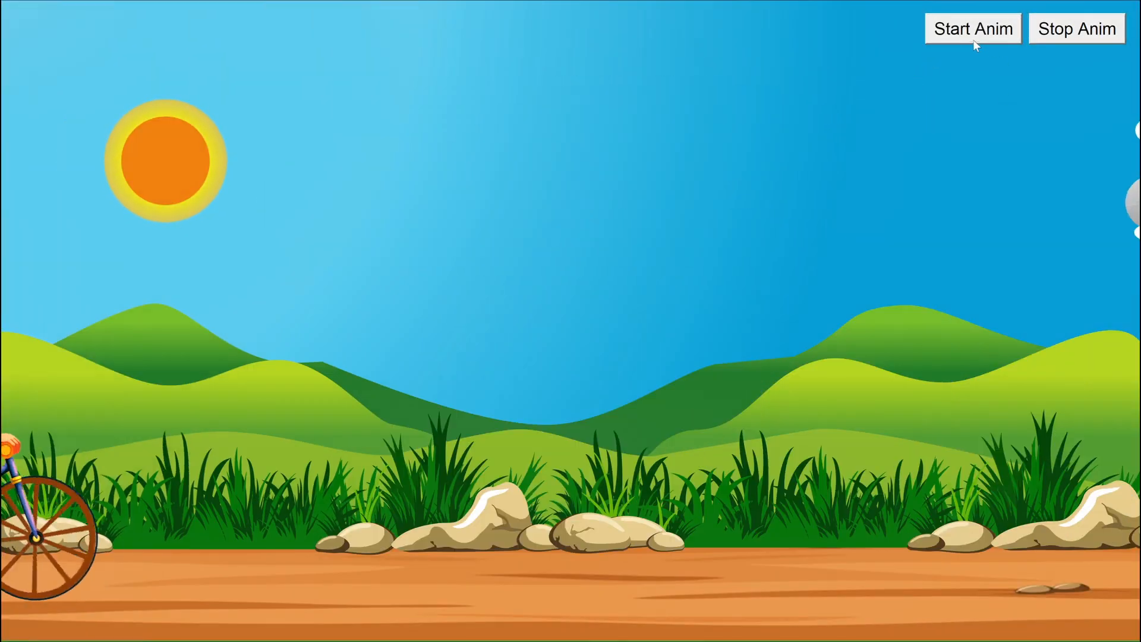